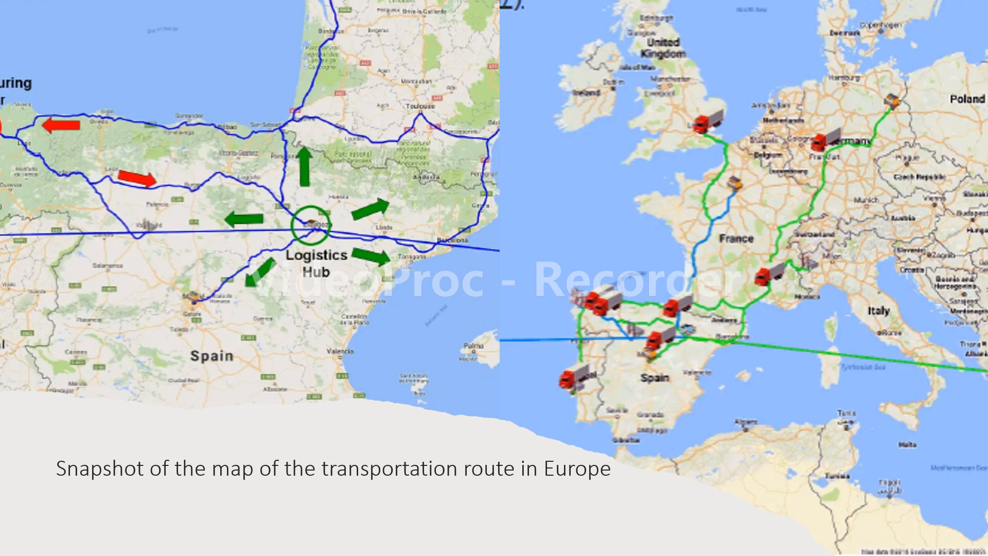
# Step: Advance to the presentation's Demonstration slide, end the slide show and switch to Supply Chain Guru
pyautogui.press('Right')
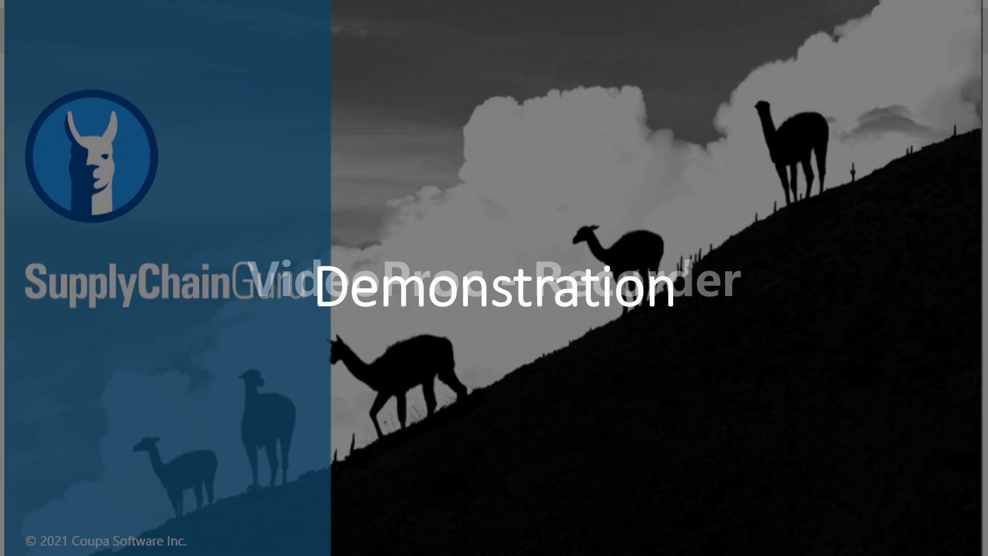
pyautogui.press('Escape')
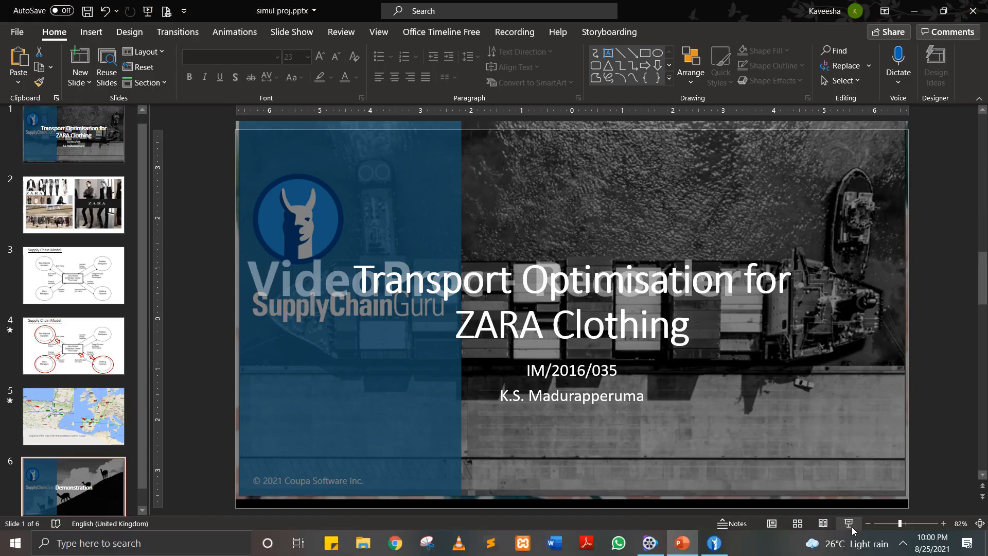
pyautogui.click(726, 553)
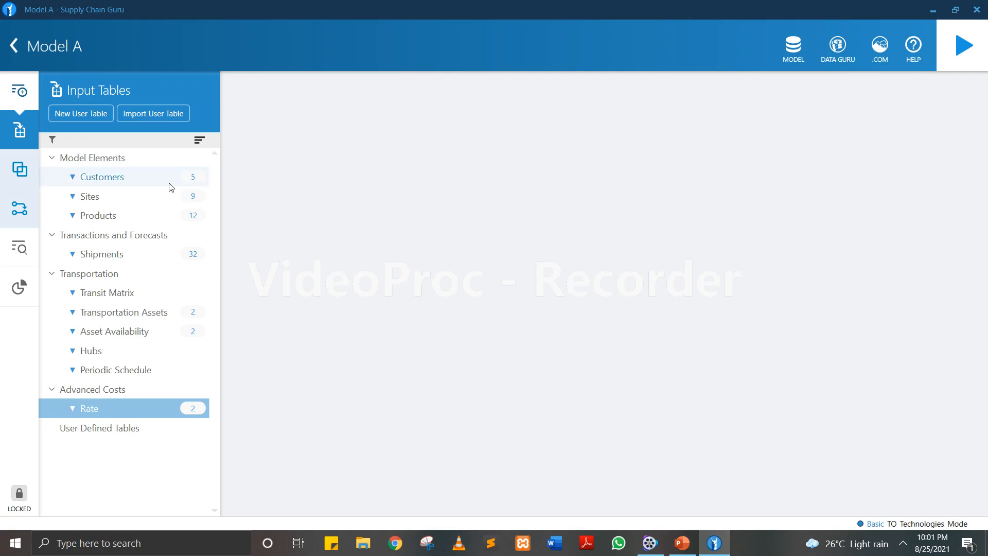
# Step: Open the Customers input table of Model A and examine the customer names and location columns
pyautogui.click(155, 183)
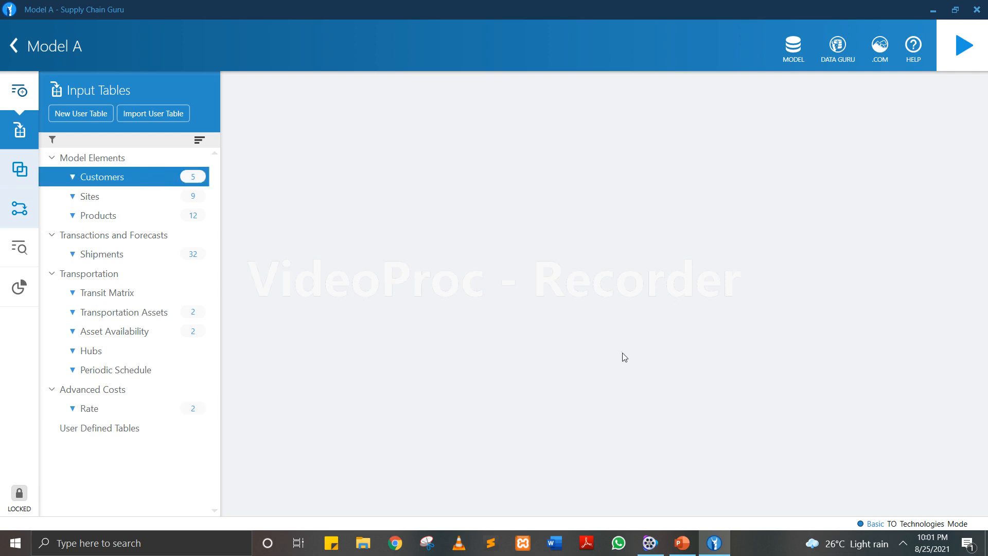
pyautogui.doubleClick(111, 178)
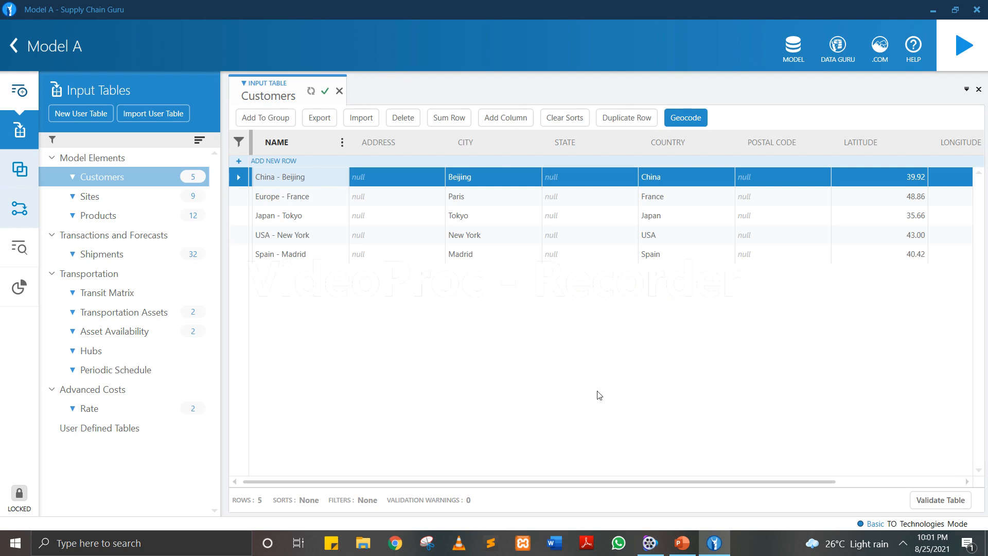
pyautogui.click(523, 482)
pyautogui.rightClick(535, 484)
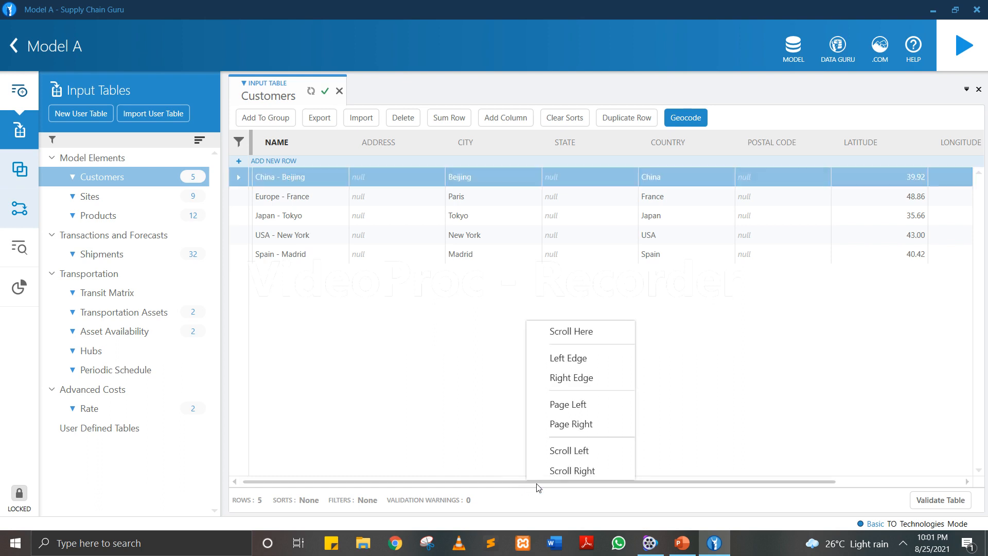
pyautogui.click(404, 402)
pyautogui.moveTo(435, 483); pyautogui.dragTo(821, 437)
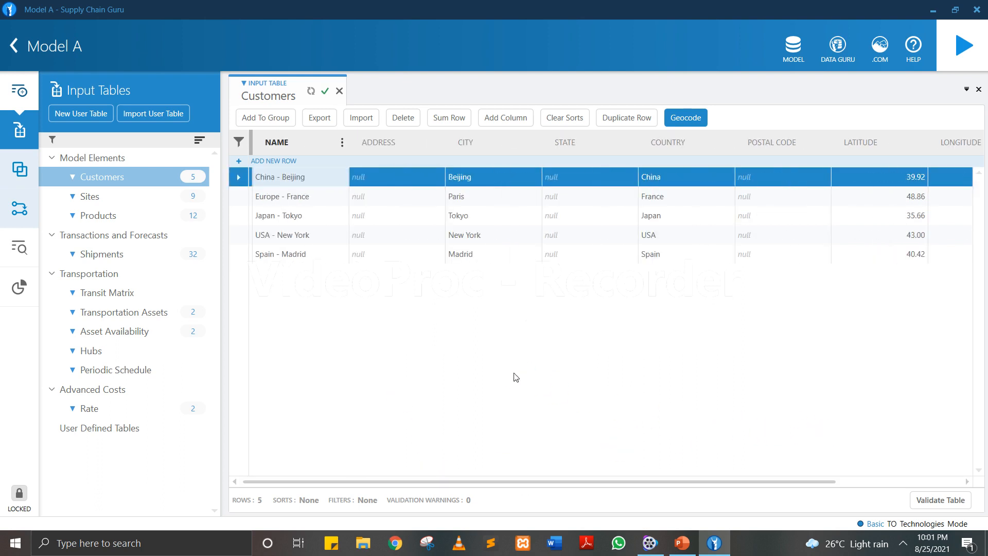
# Step: Open the Sites input table and examine the site and customer locations on the Geocoding Tool map
pyautogui.click(154, 196)
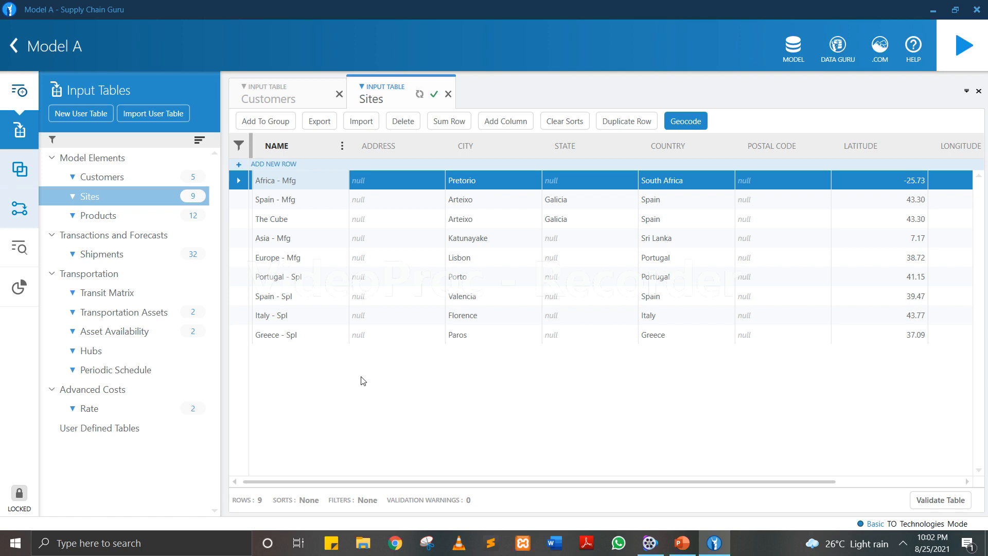
pyautogui.click(700, 126)
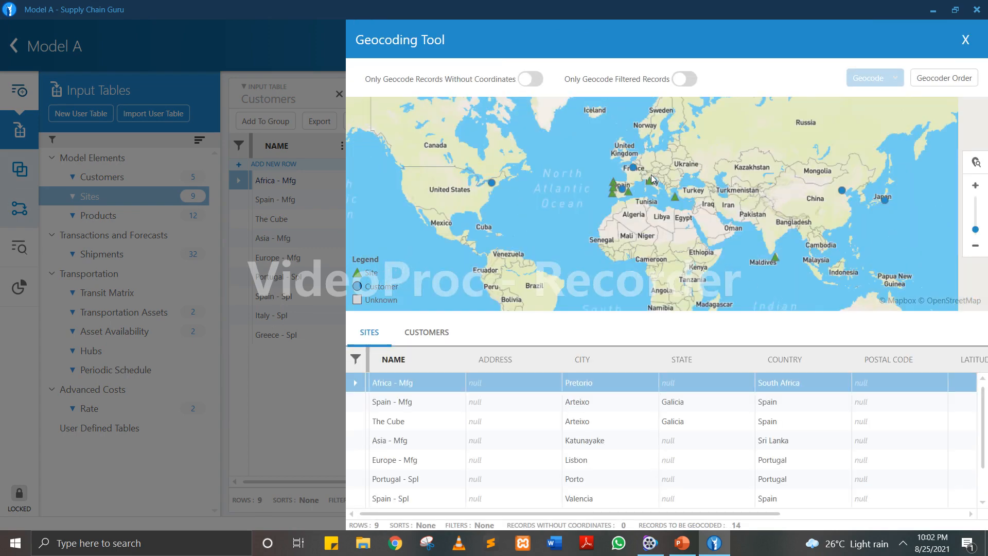
pyautogui.scroll(3, 651, 178)
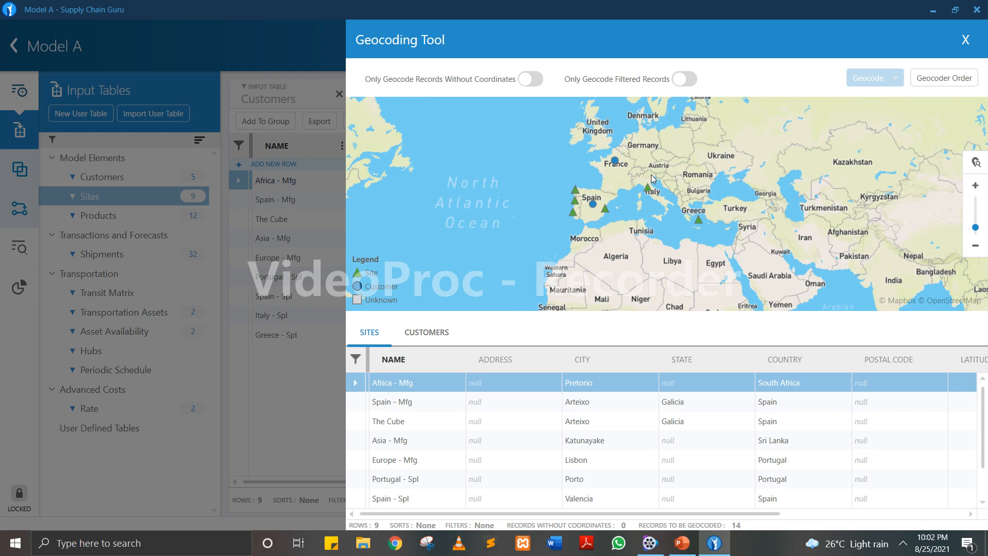
pyautogui.scroll(-3, 652, 179)
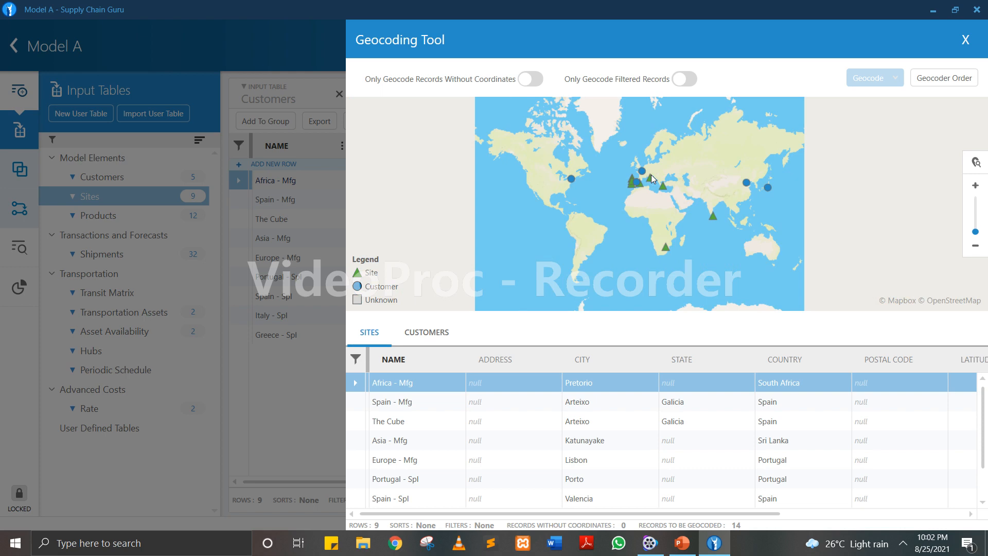
pyautogui.scroll(1, 651, 178)
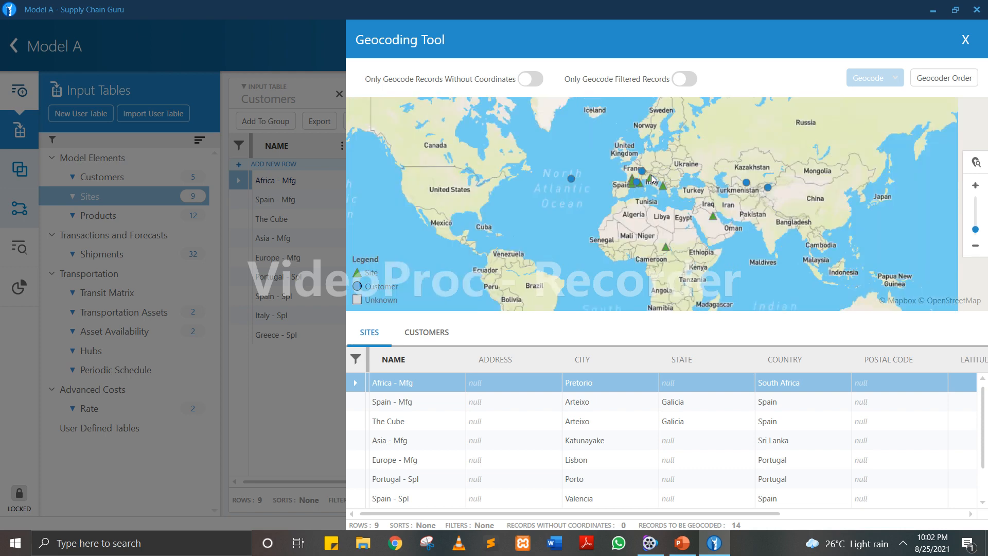
pyautogui.click(963, 46)
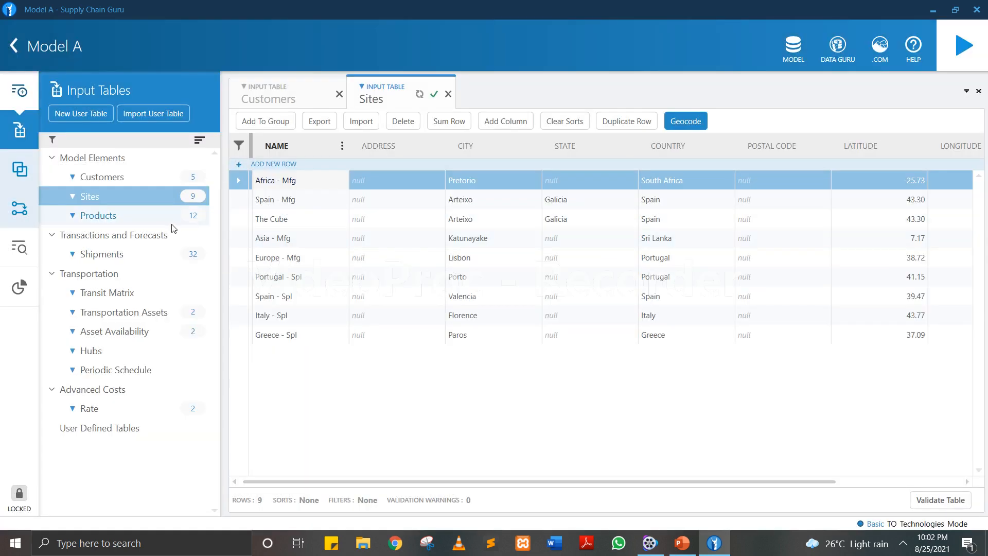
# Step: Open the Products and Shipments input tables and review the designs and the shipment sources, destinations and quantities
pyautogui.click(152, 221)
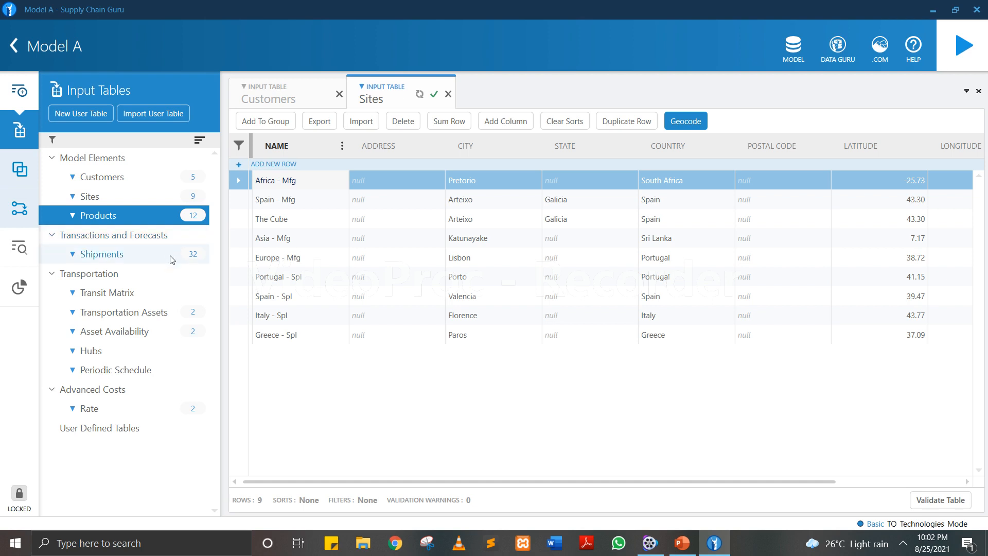
pyautogui.click(154, 255)
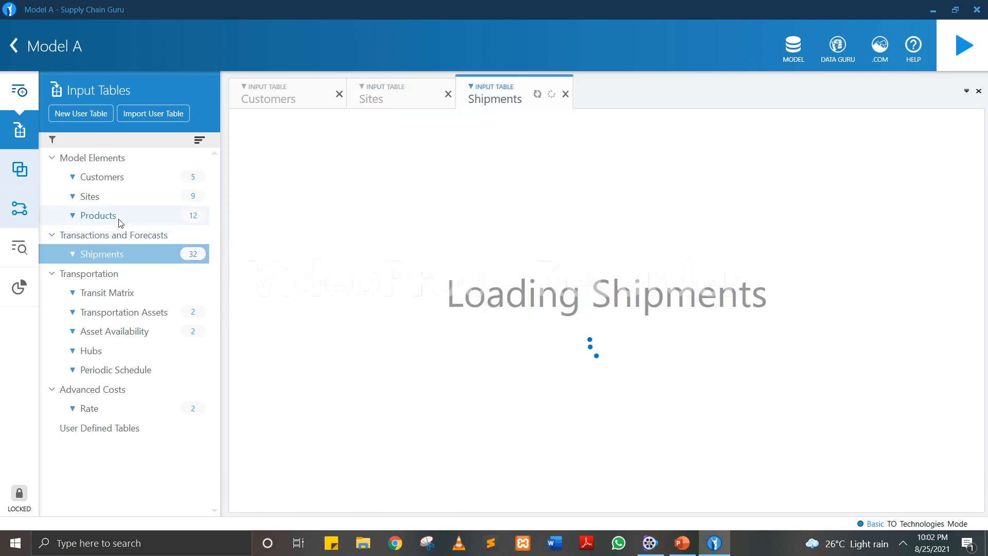
pyautogui.click(120, 221)
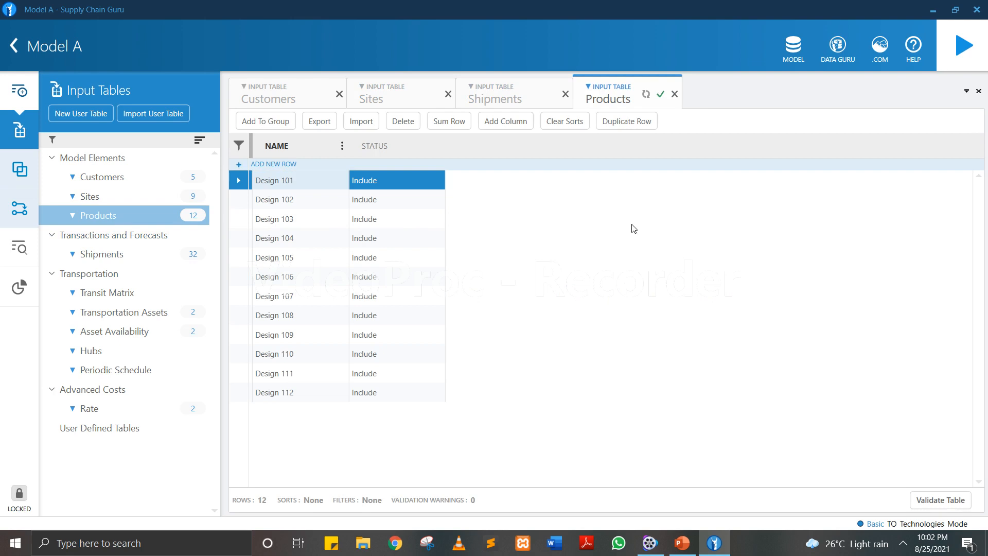
pyautogui.click(491, 97)
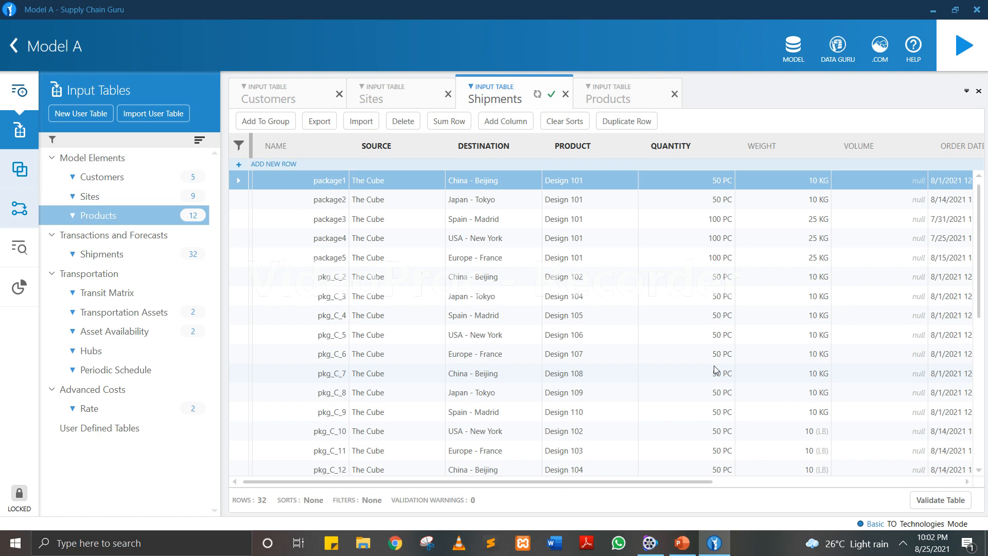
pyautogui.click(132, 253)
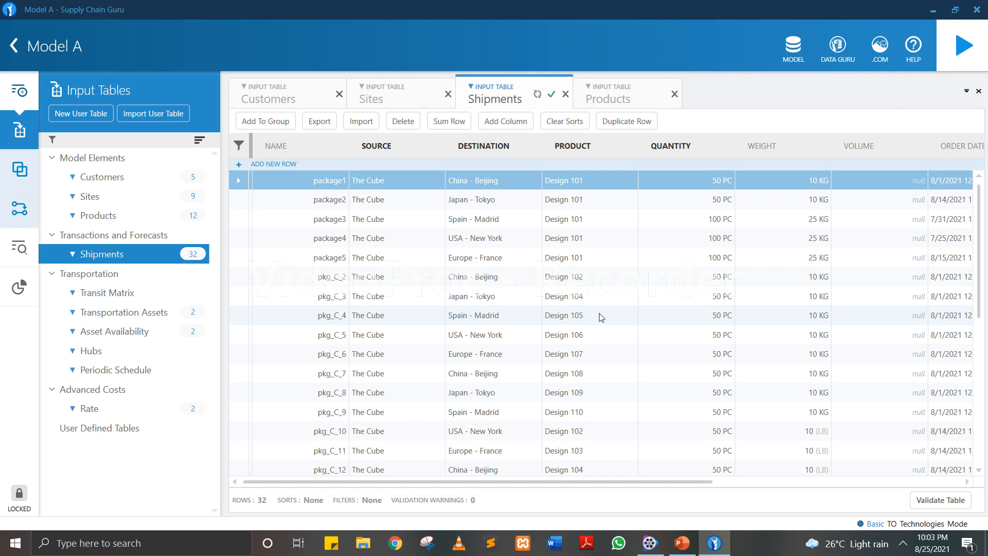
# Step: Review the Transportation Assets, Asset Availability and Rate input tables, and return to the Customers table
pyautogui.click(166, 313)
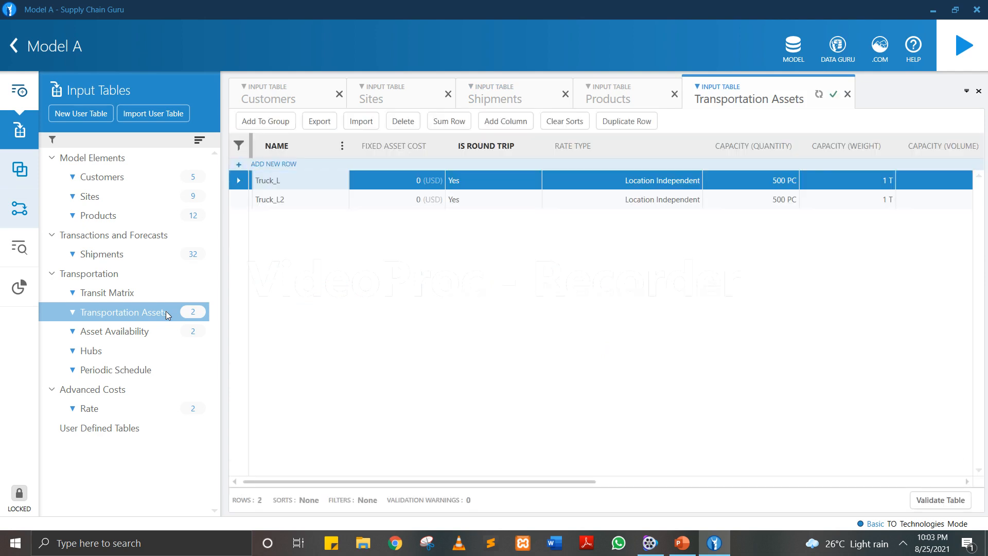
pyautogui.click(165, 329)
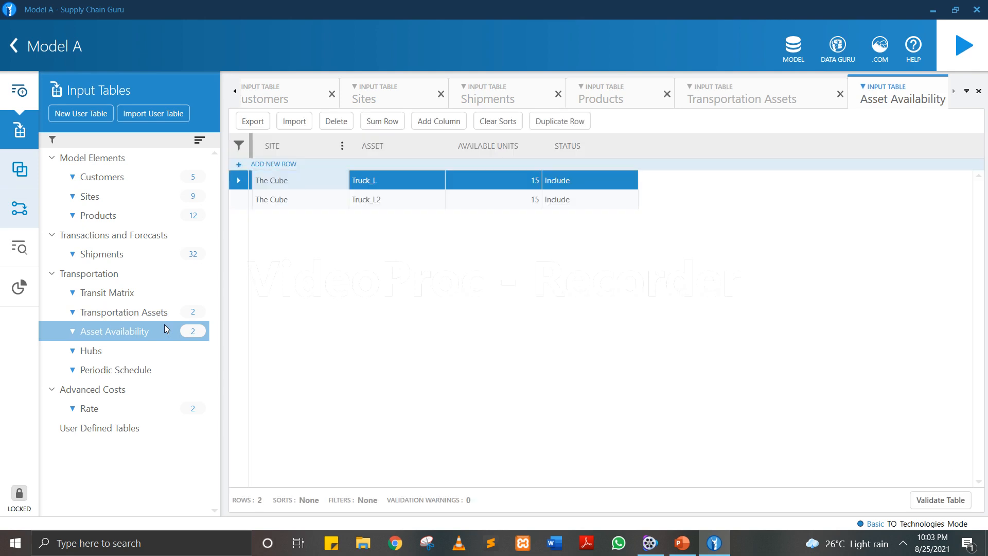
pyautogui.click(159, 409)
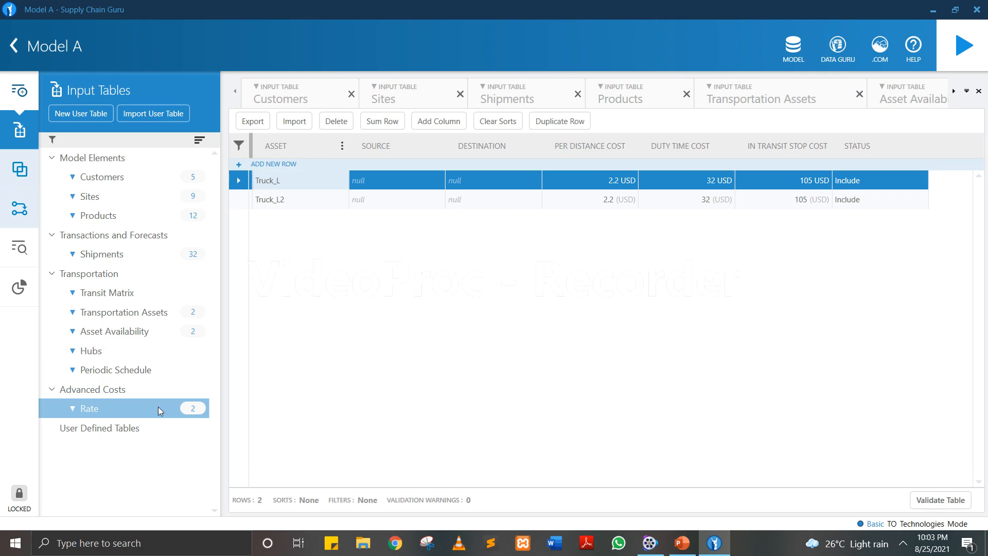
pyautogui.click(276, 101)
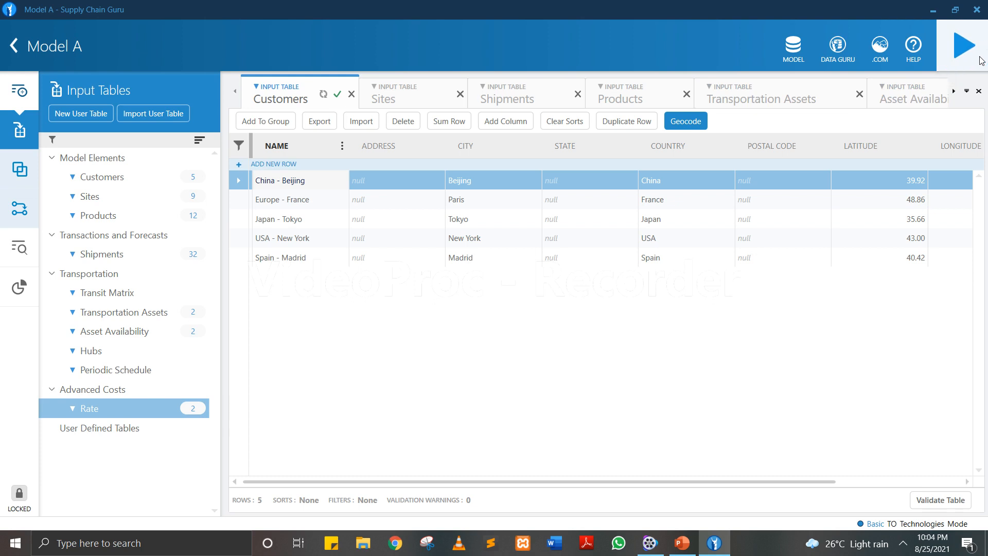
# Step: Run the Baseline scenario locally with Transportation Optimization as technology and problem type, and close the Launch Pad
pyautogui.click(962, 46)
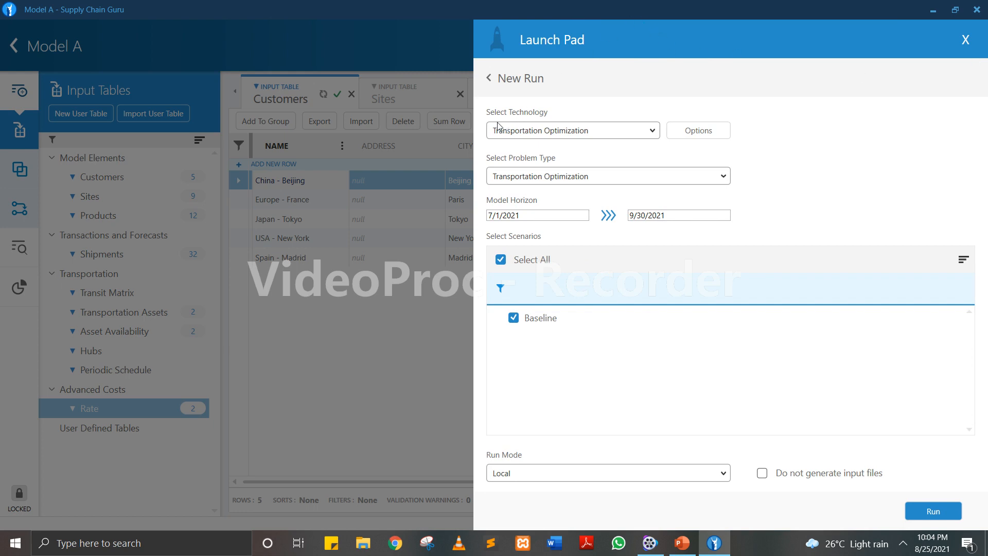
pyautogui.click(651, 135)
pyautogui.click(722, 177)
pyautogui.click(944, 511)
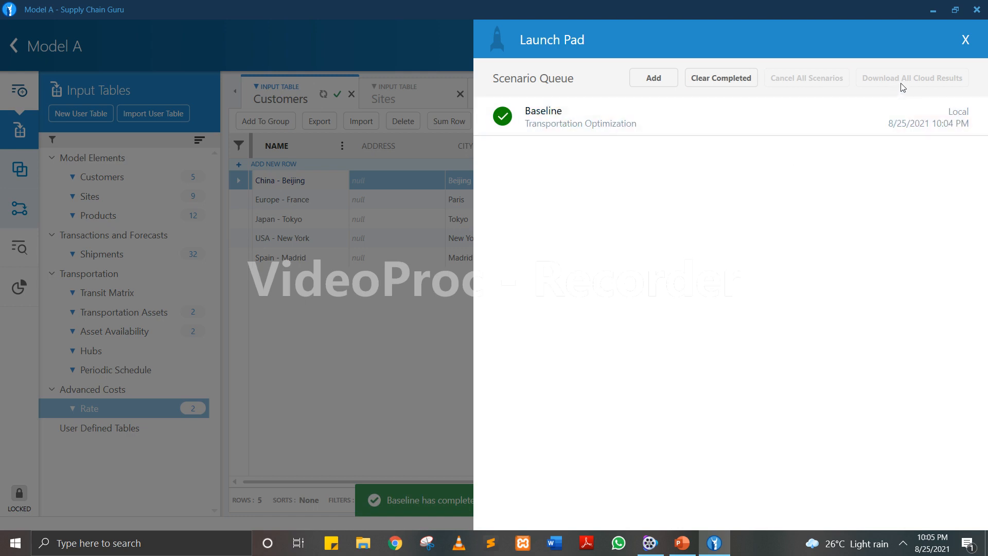
pyautogui.click(964, 39)
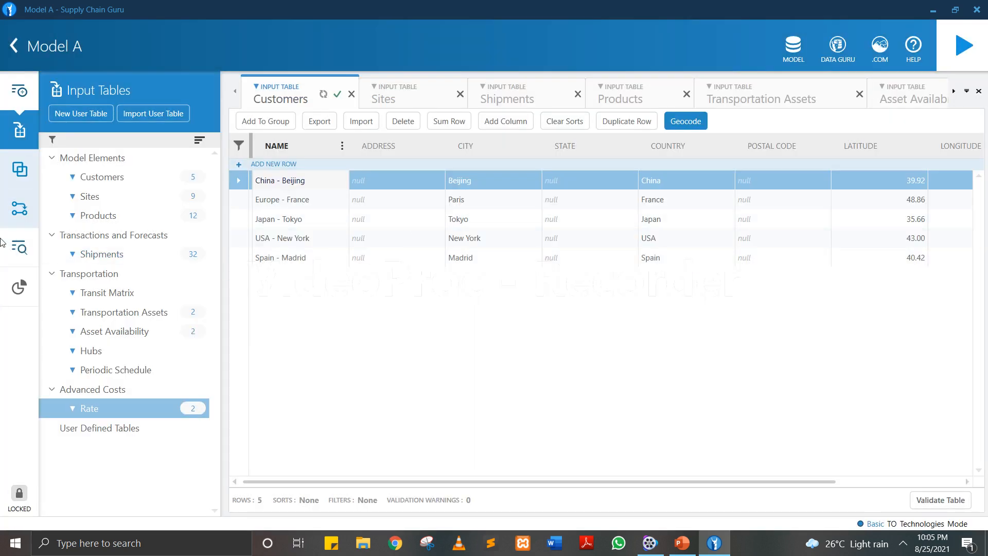
# Step: Display the list of output tables and open the Transportation Summary for the Baseline scenario
pyautogui.click(19, 288)
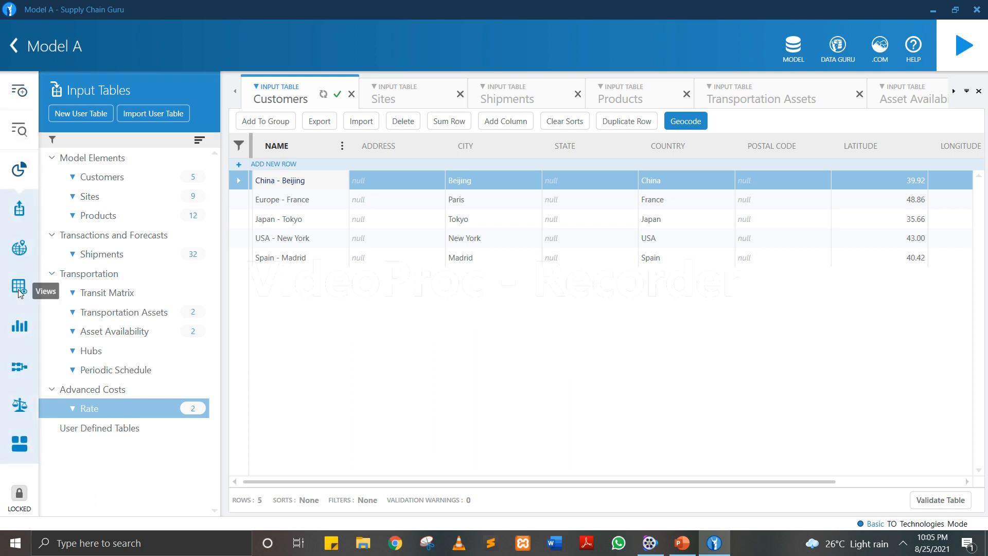
pyautogui.click(19, 208)
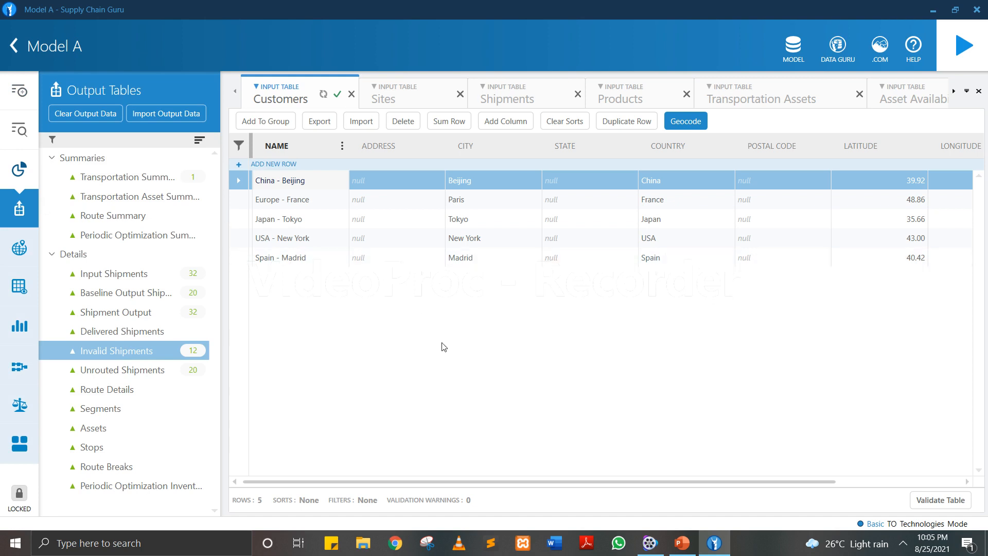
pyautogui.click(149, 292)
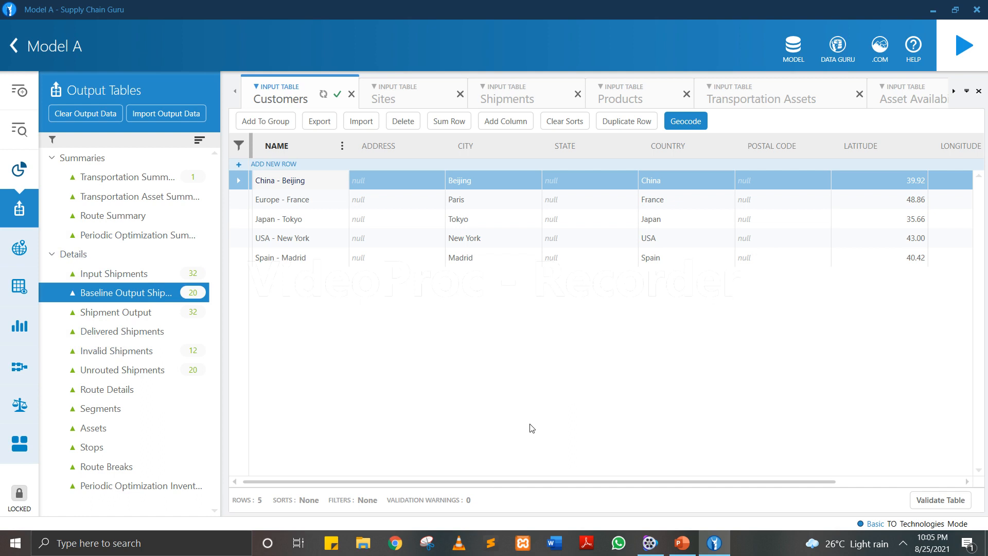
pyautogui.click(142, 175)
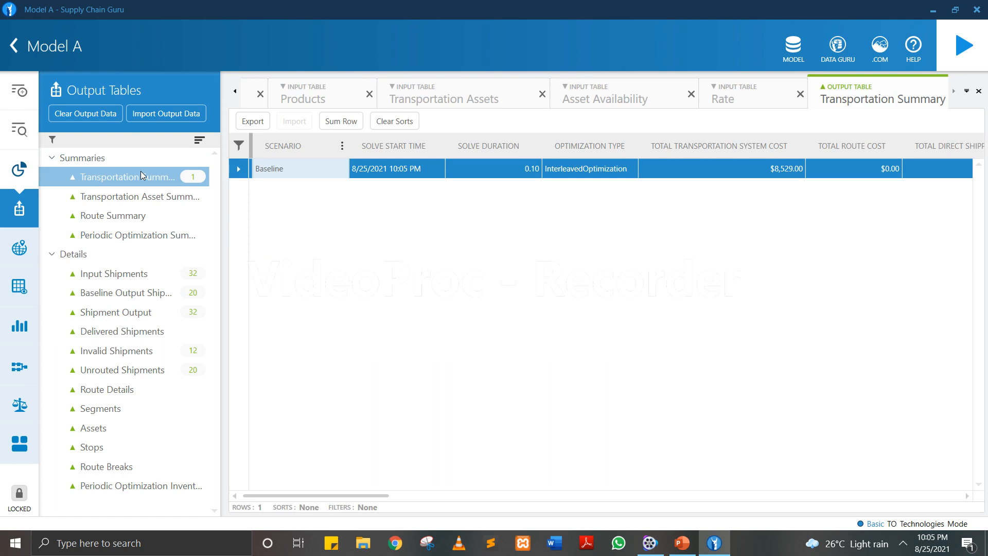
# Step: Review the Input Shipments, Baseline Output Shipments, Shipment Output and Invalid Shipments output tables, and open Unrouted Shipments
pyautogui.click(152, 279)
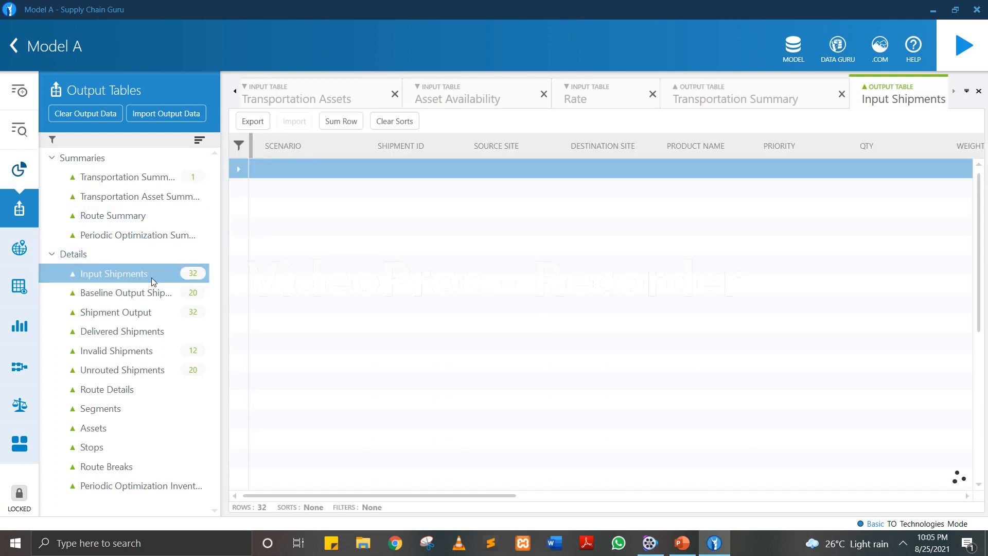
pyautogui.scroll(-5, 516, 439)
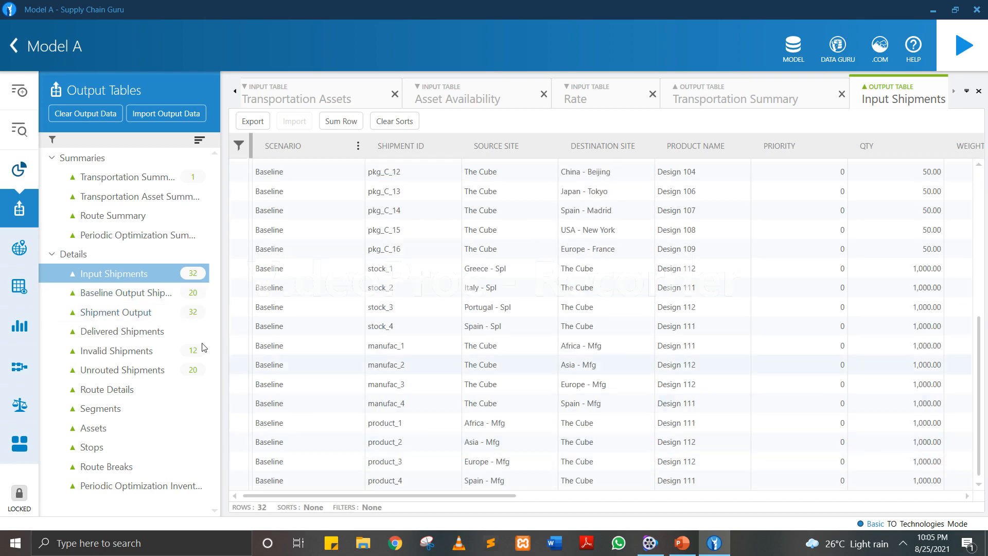
pyautogui.click(126, 291)
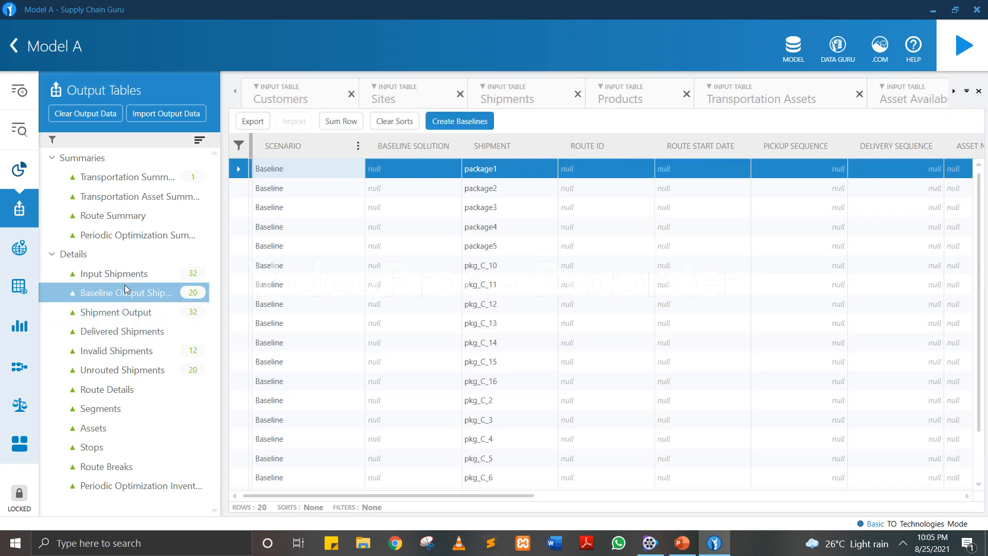
pyautogui.click(137, 317)
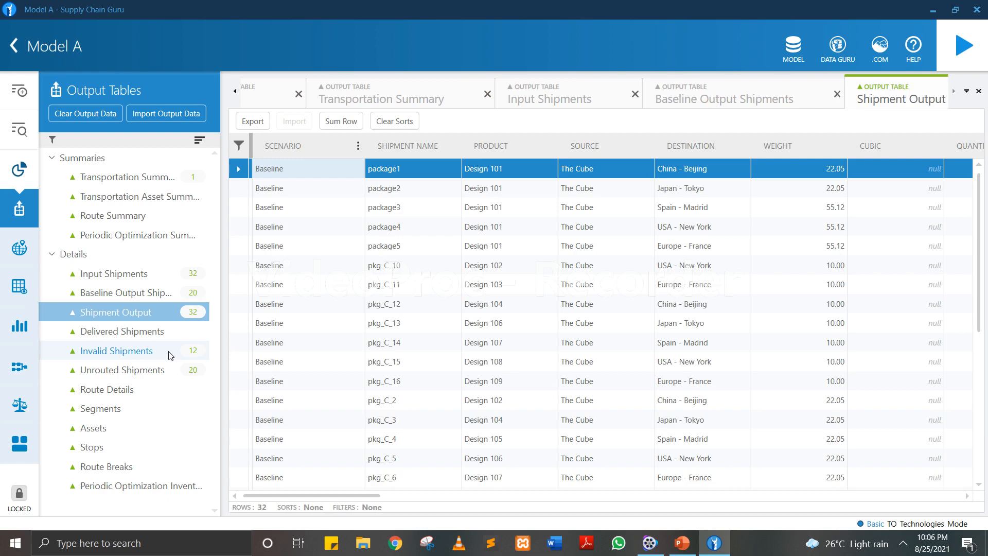
pyautogui.click(169, 352)
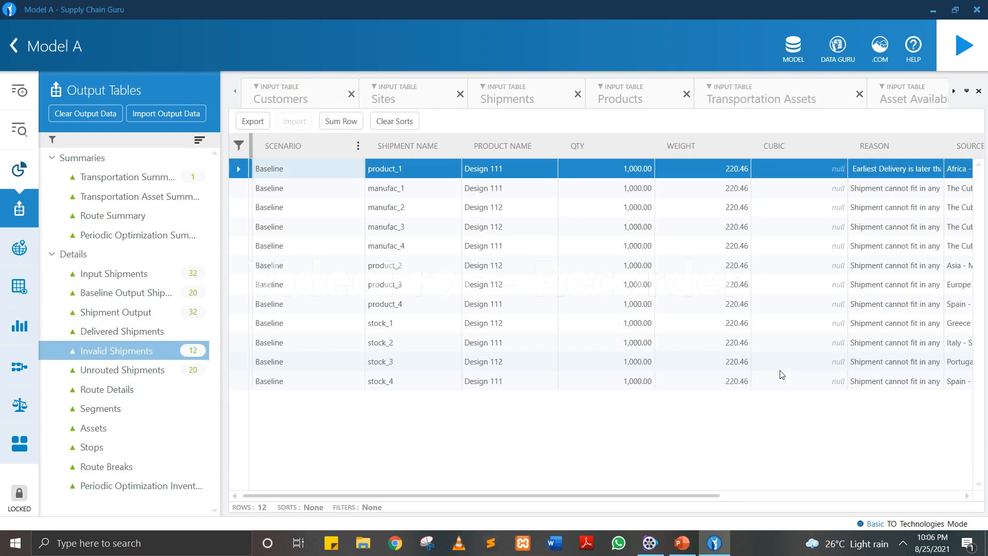
pyautogui.click(144, 374)
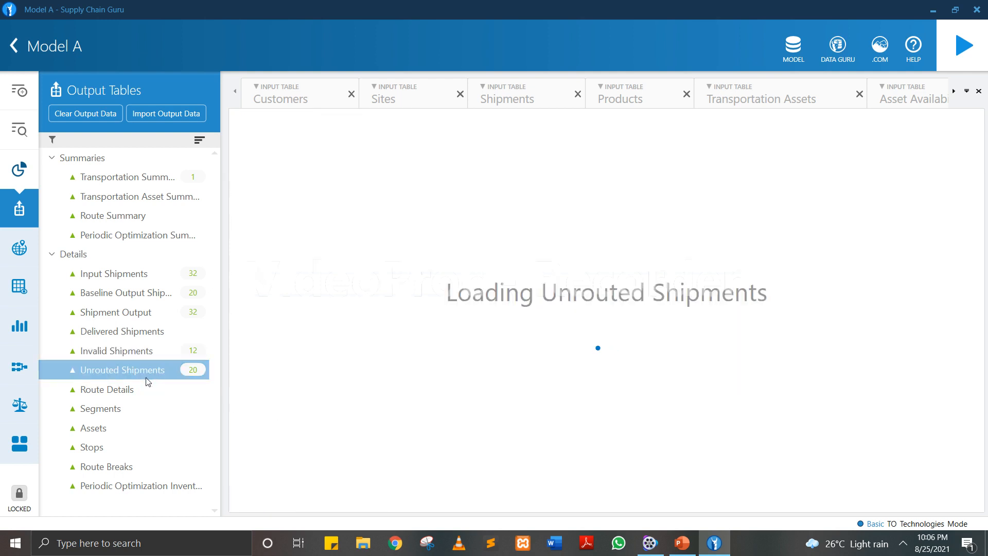